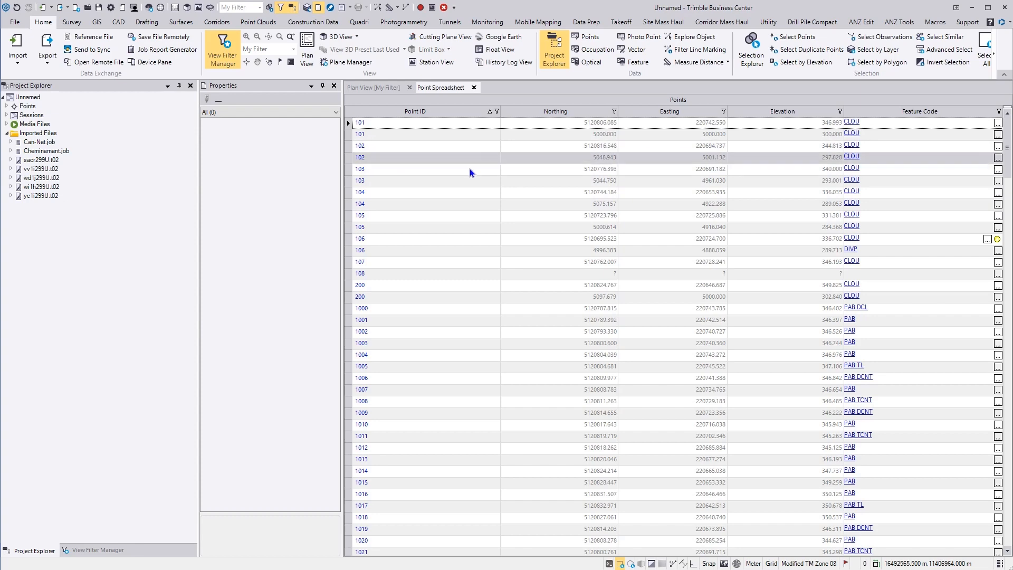
Rename the second point 101, with northing 5000.000, as 101_A and check the points list in the project tree
scroll(643, 332, "down", 1)
scroll(641, 329, "down", 16)
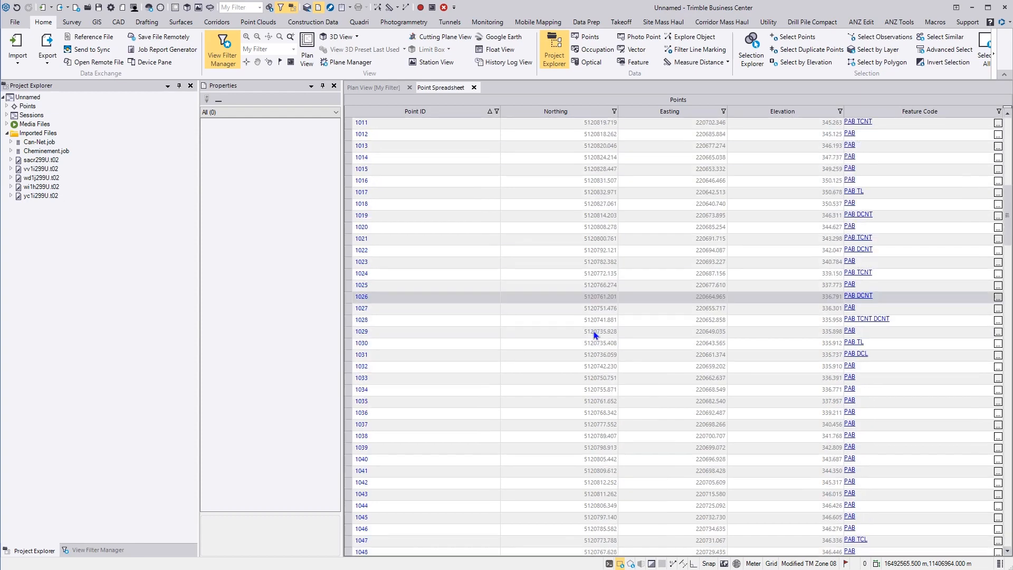
scroll(586, 327, "up", 17)
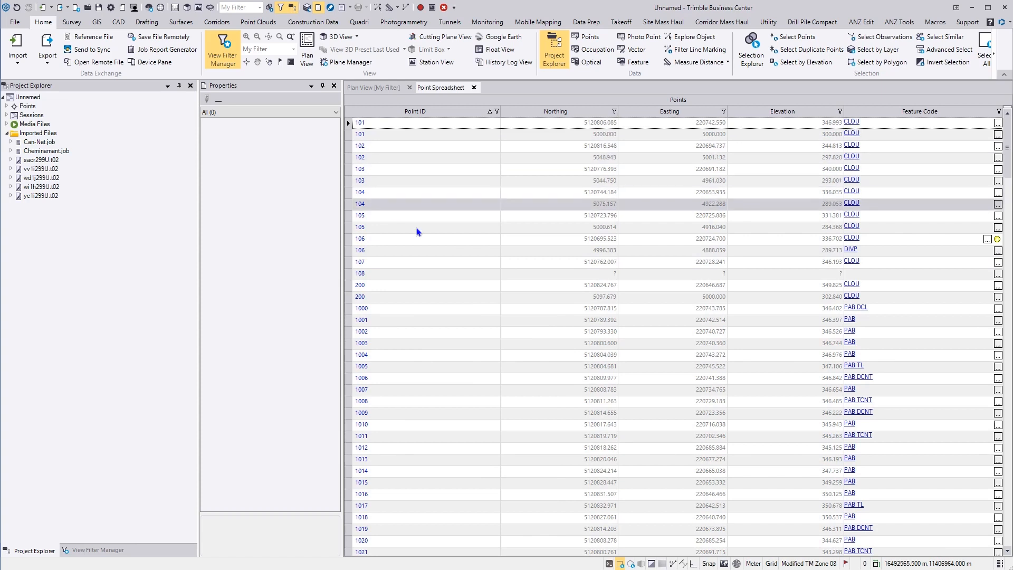
left_click(364, 134)
left_click(364, 134)
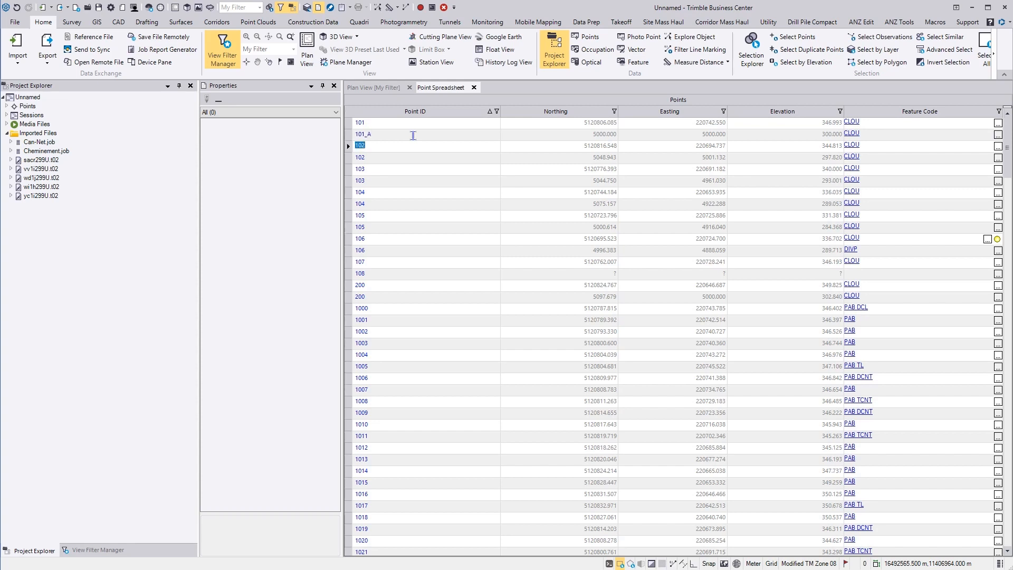
left_click(7, 106)
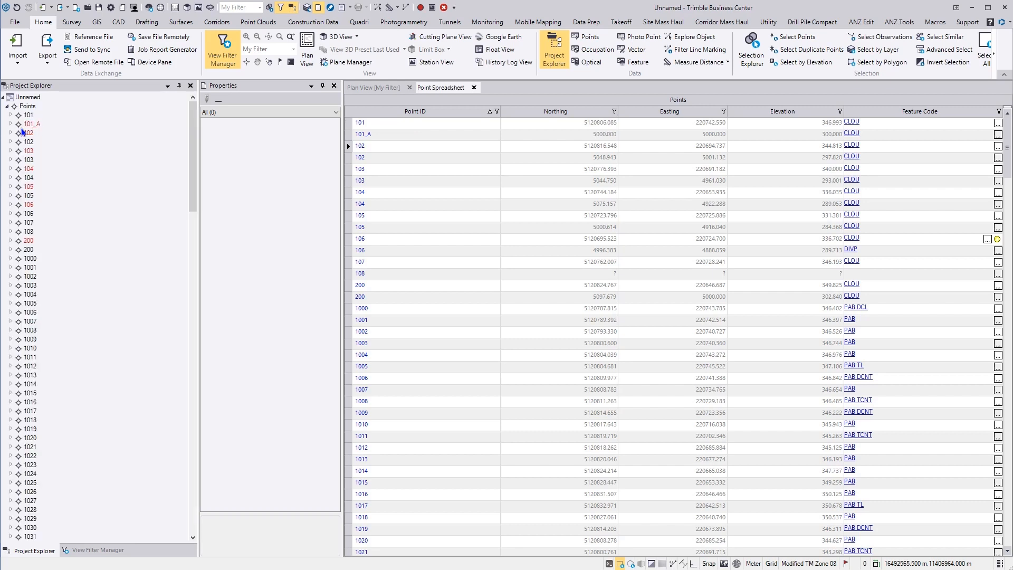
left_click(7, 106)
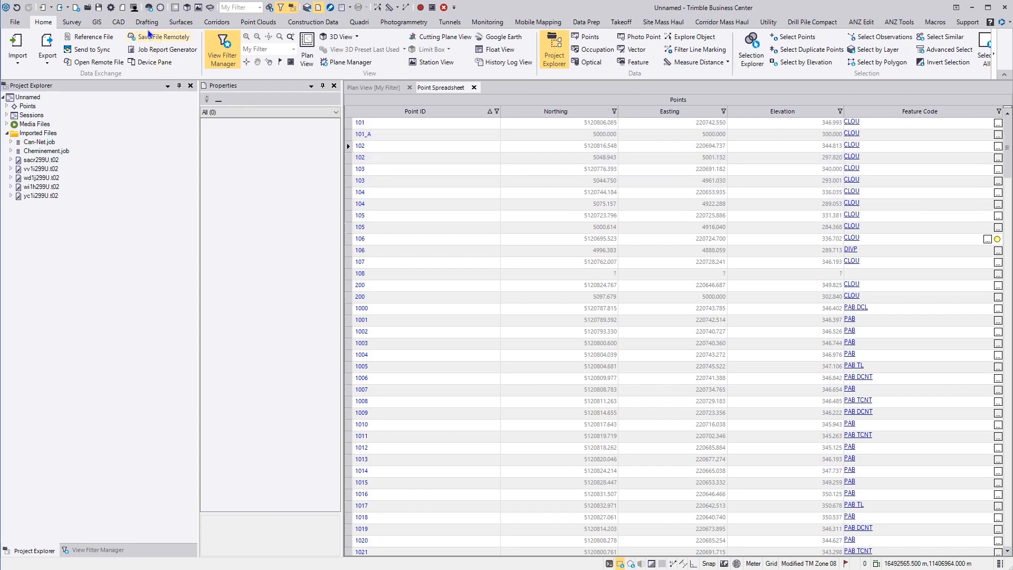
In the project's Points Spreadsheet view settings, set the global coordinate latitude, longitude and height to Show
left_click(111, 13)
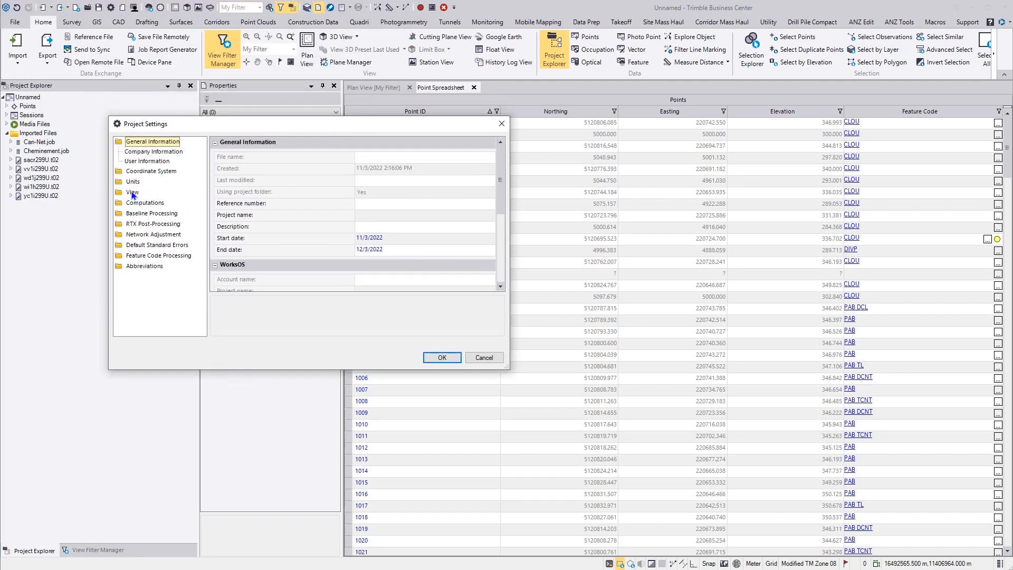
left_click(133, 193)
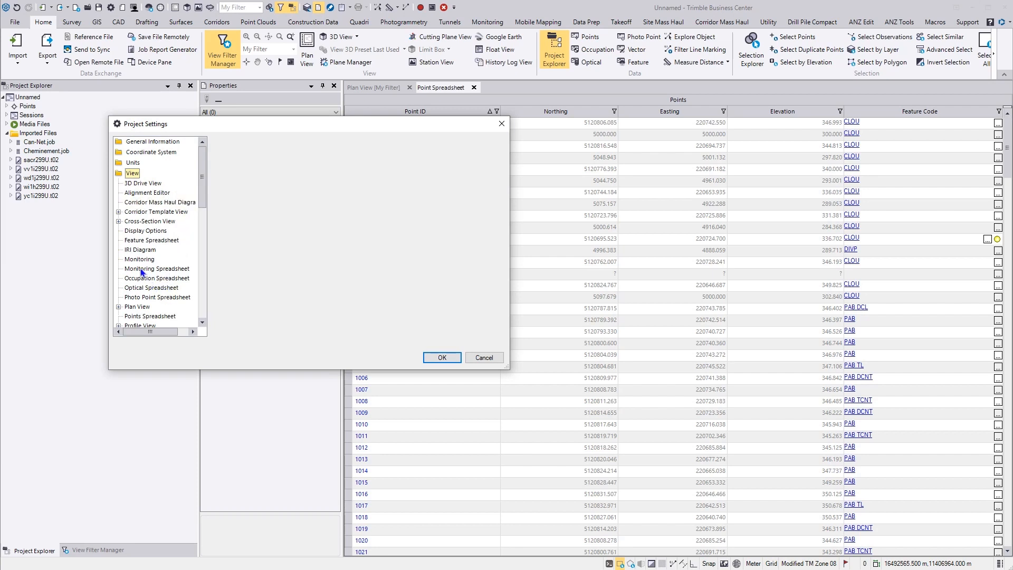
left_click(148, 316)
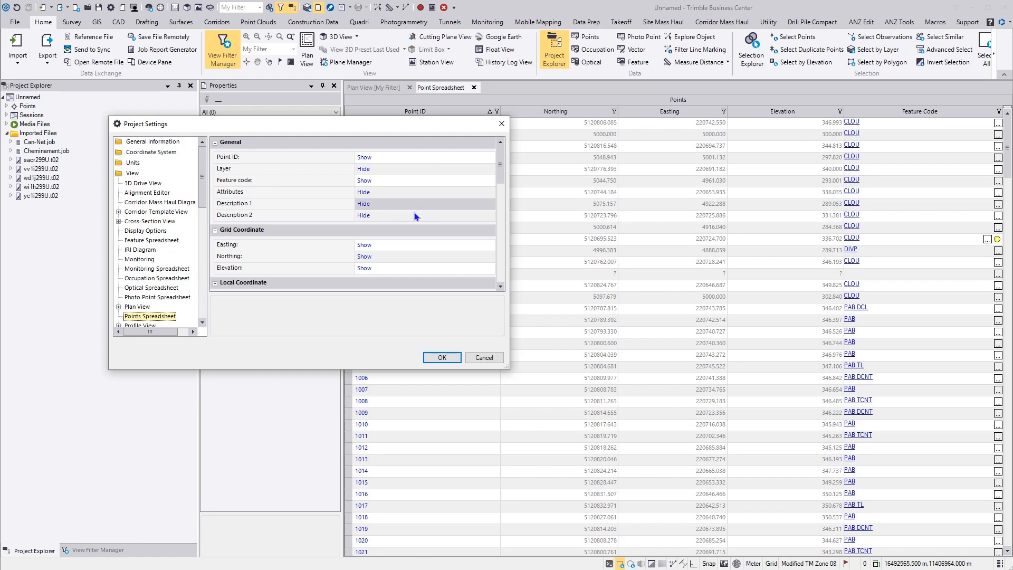
scroll(426, 209, "down", 5)
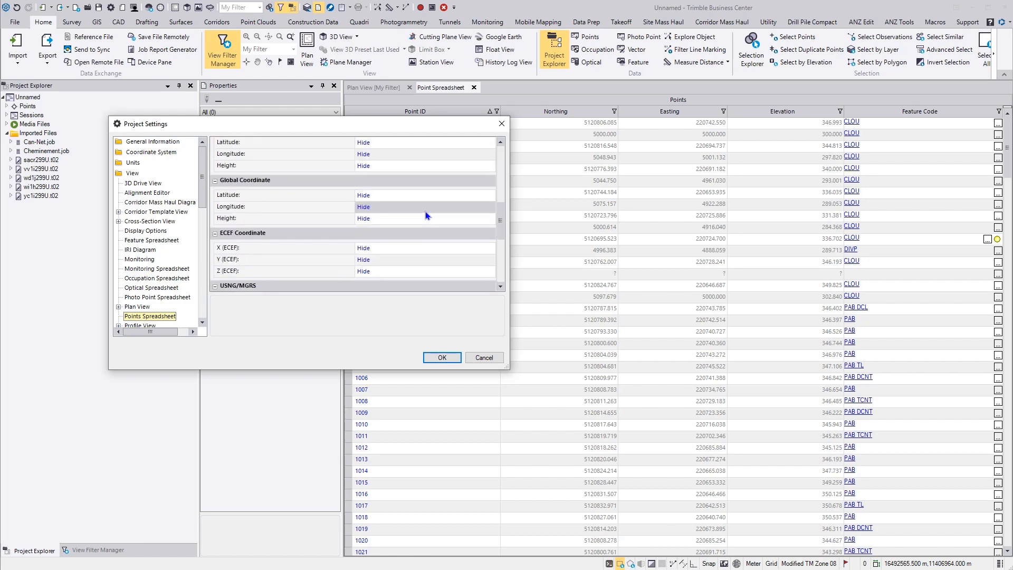
left_click(409, 196)
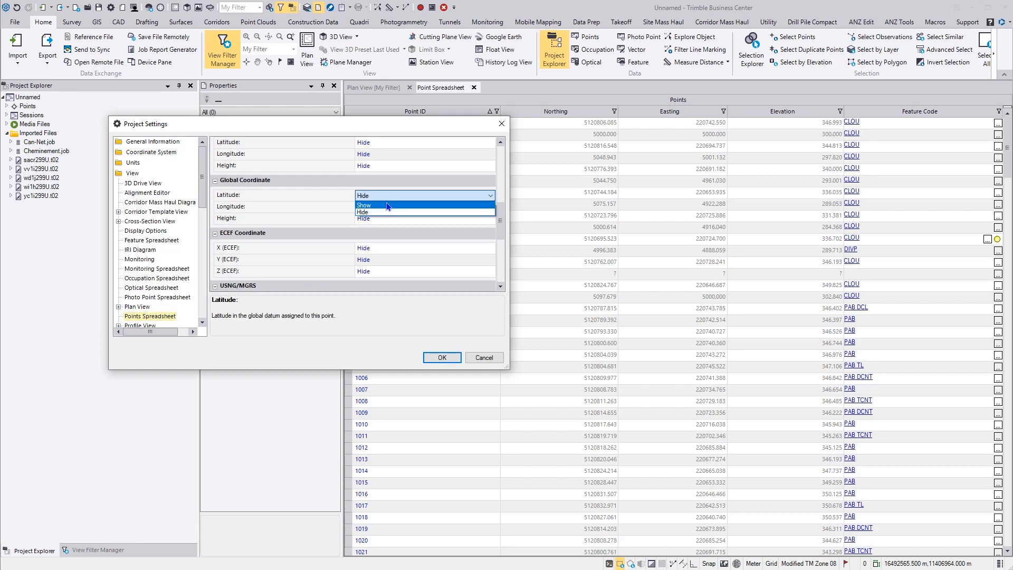
left_click(388, 206)
left_click(385, 207)
left_click(379, 218)
left_click(378, 219)
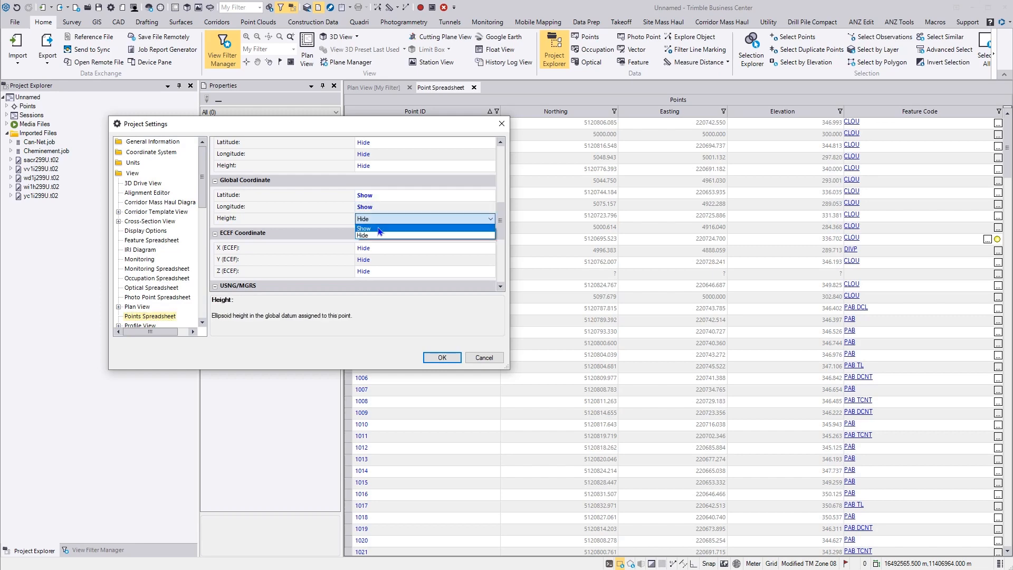
left_click(378, 228)
left_click(442, 357)
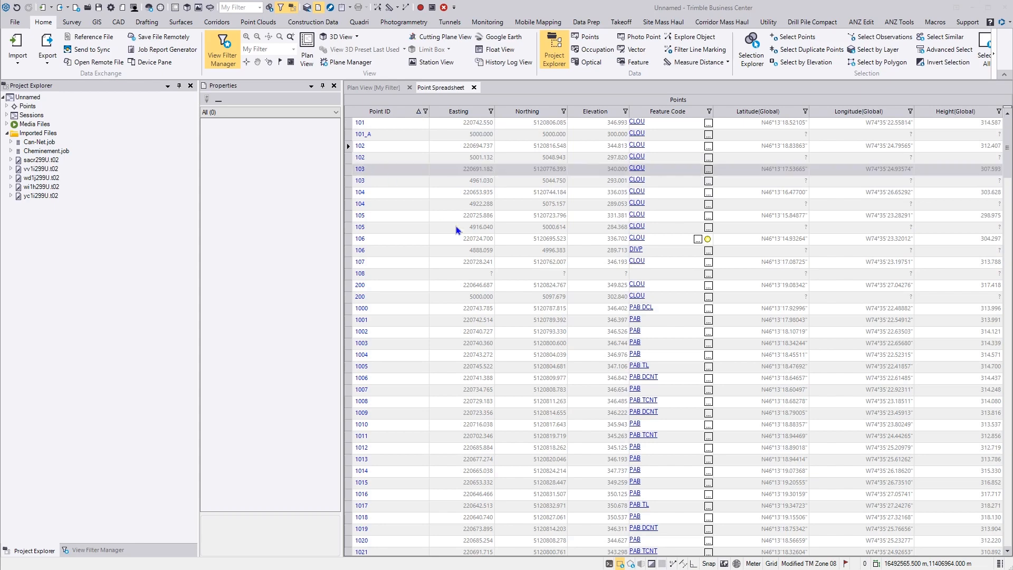
Sort the points by descending Point ID and back to ascending, and view the Point ID and Easting filter options
left_click(419, 112)
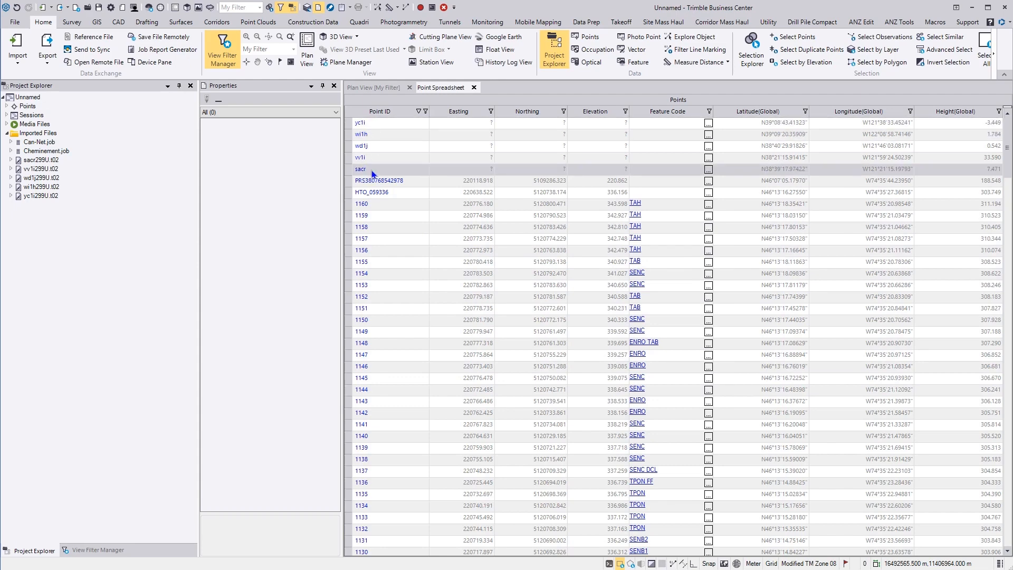
left_click(420, 112)
left_click(426, 111)
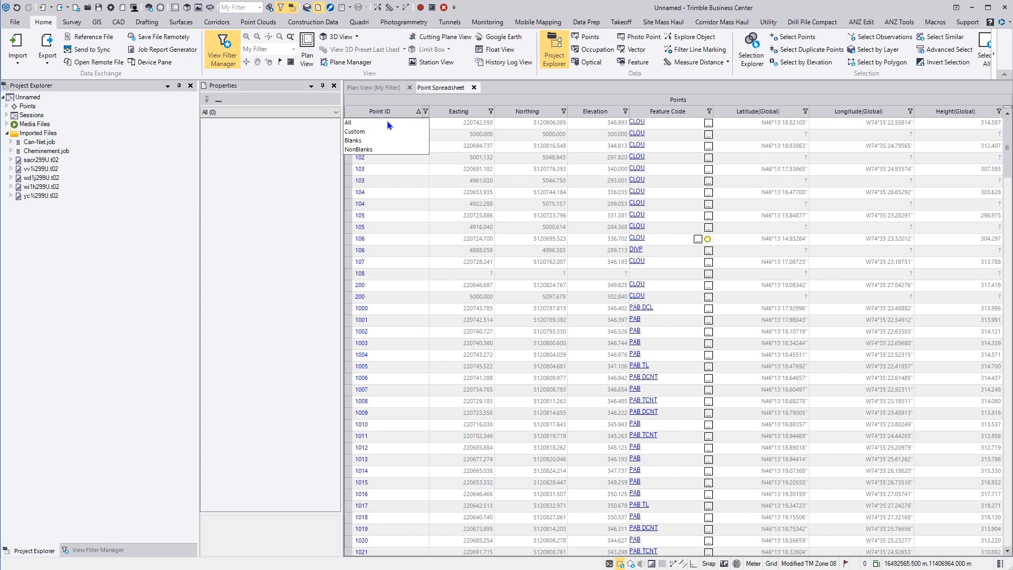
left_click(491, 112)
left_click(491, 112)
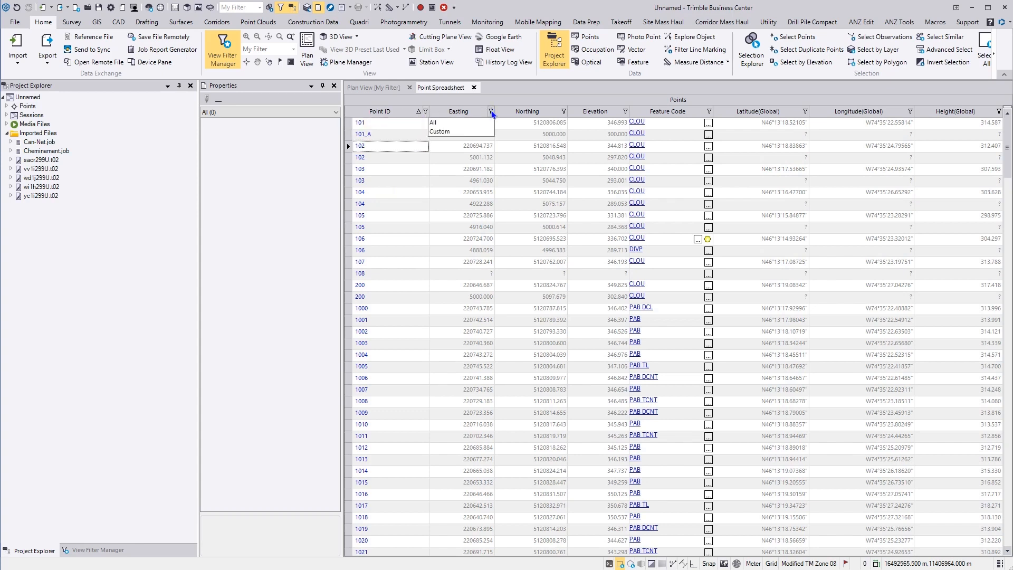
Examine the comparison operators of a custom filter on the Northing column, and cancel without applying a filter
left_click(566, 113)
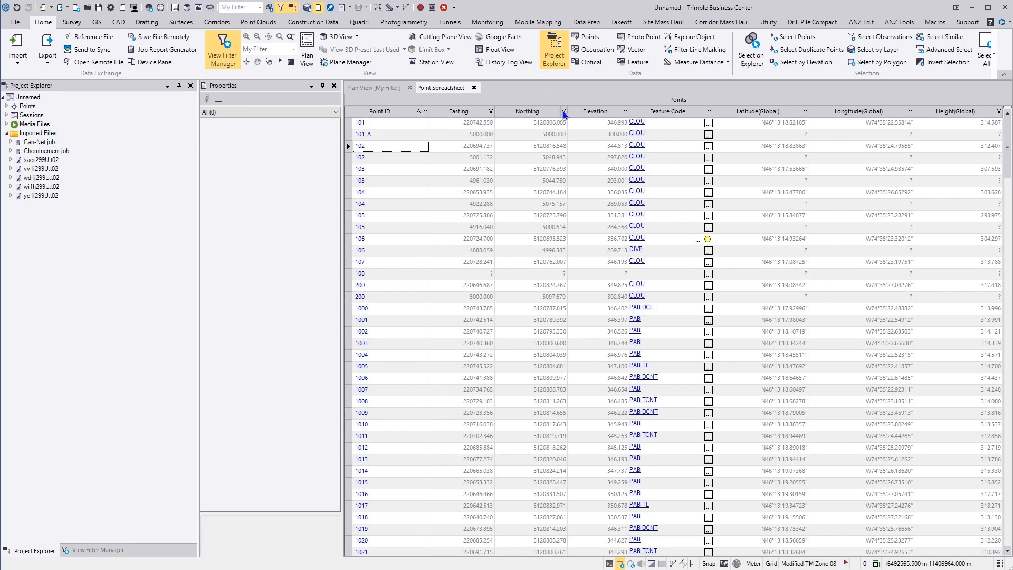
left_click(564, 111)
left_click(522, 136)
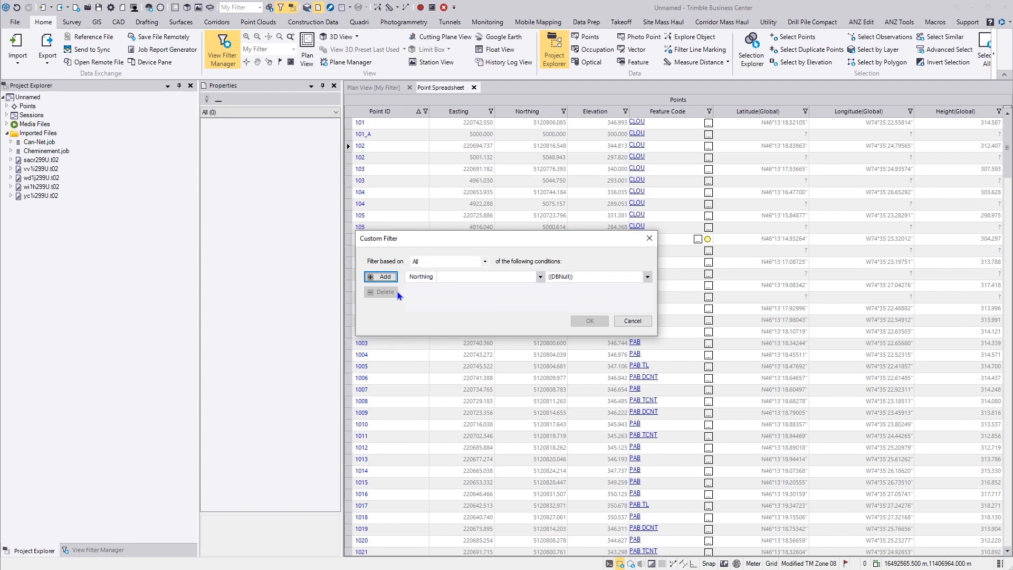
left_click(540, 277)
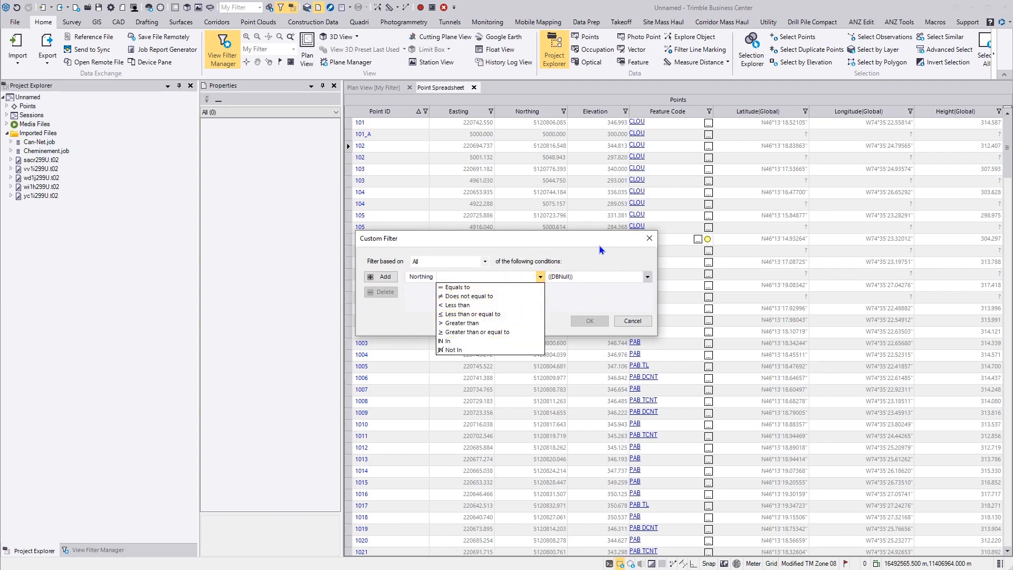
left_click(586, 251)
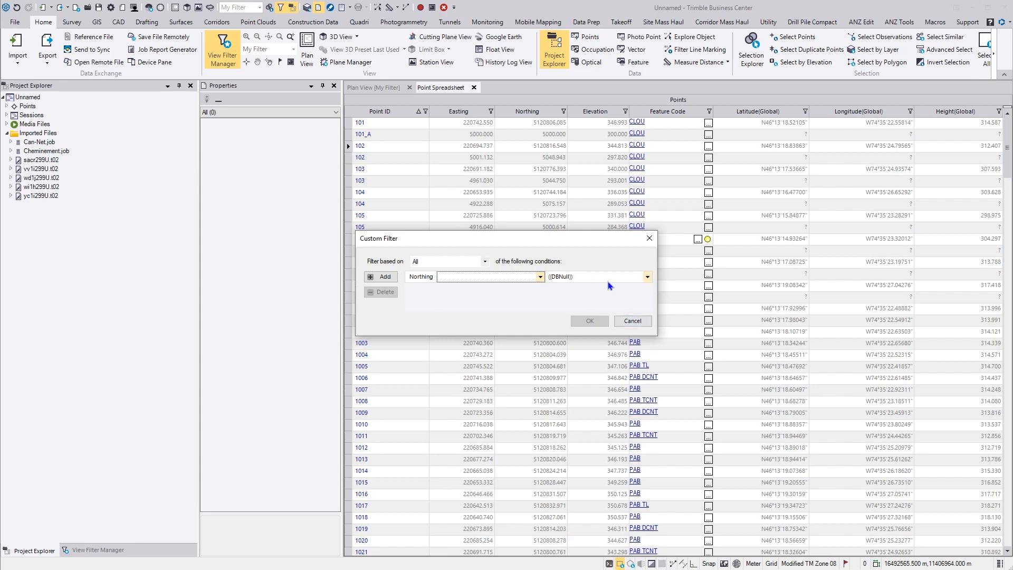
left_click(632, 320)
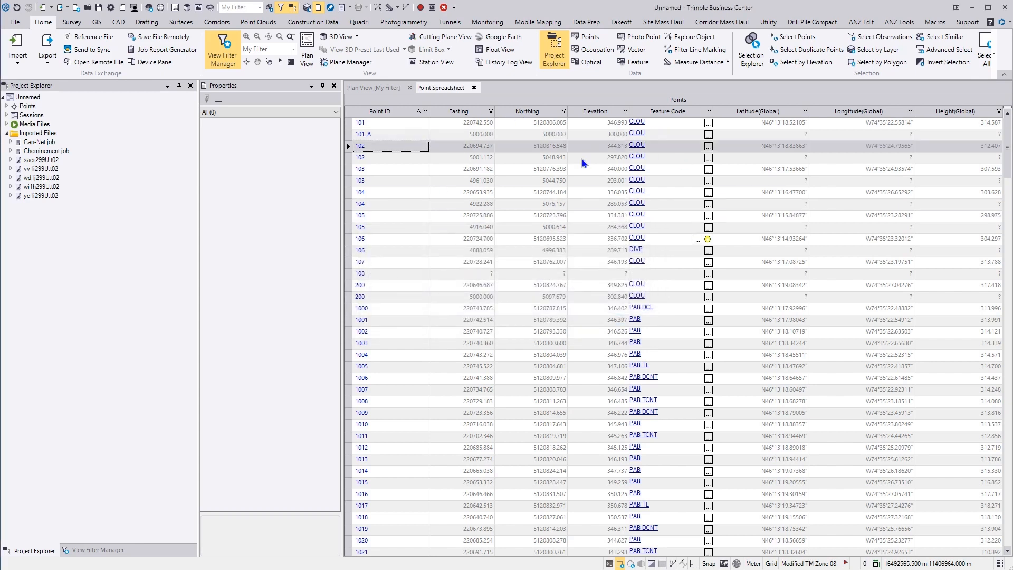
Close the Point Spreadsheet, open the Occupation Spreadsheet and set the antenna height of occupation vv1i to 2
left_click(474, 88)
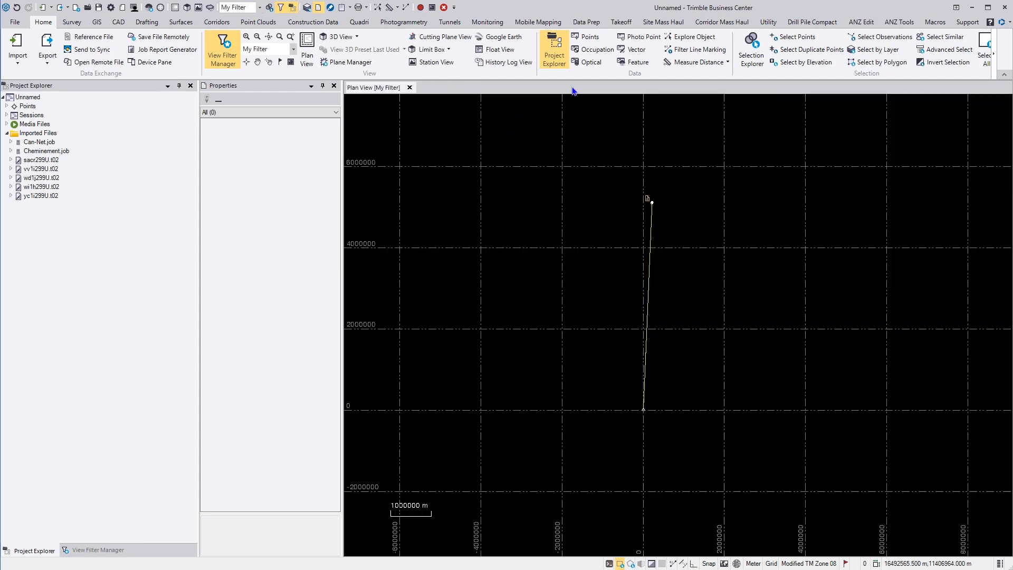
left_click(592, 49)
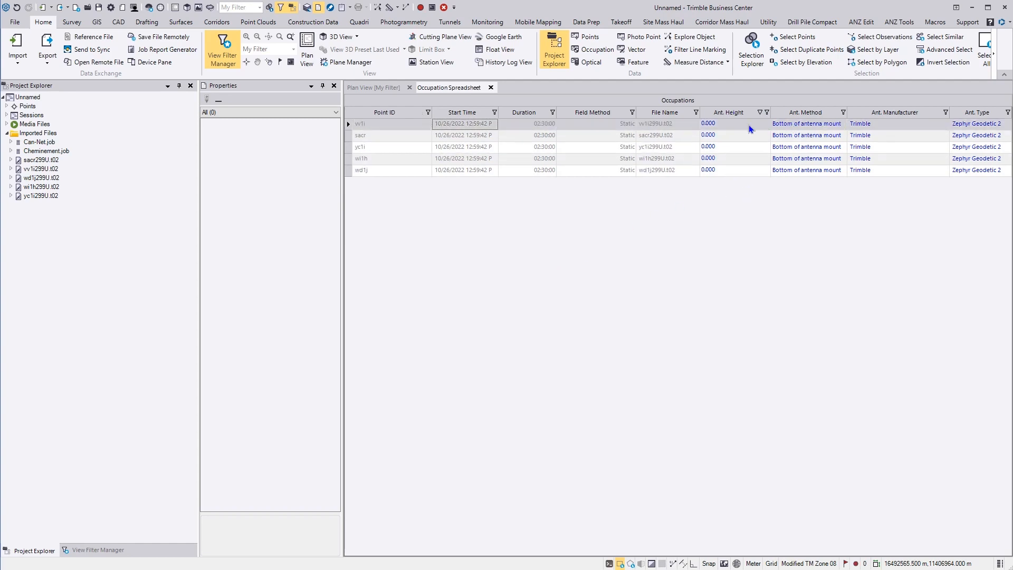
left_click(724, 124)
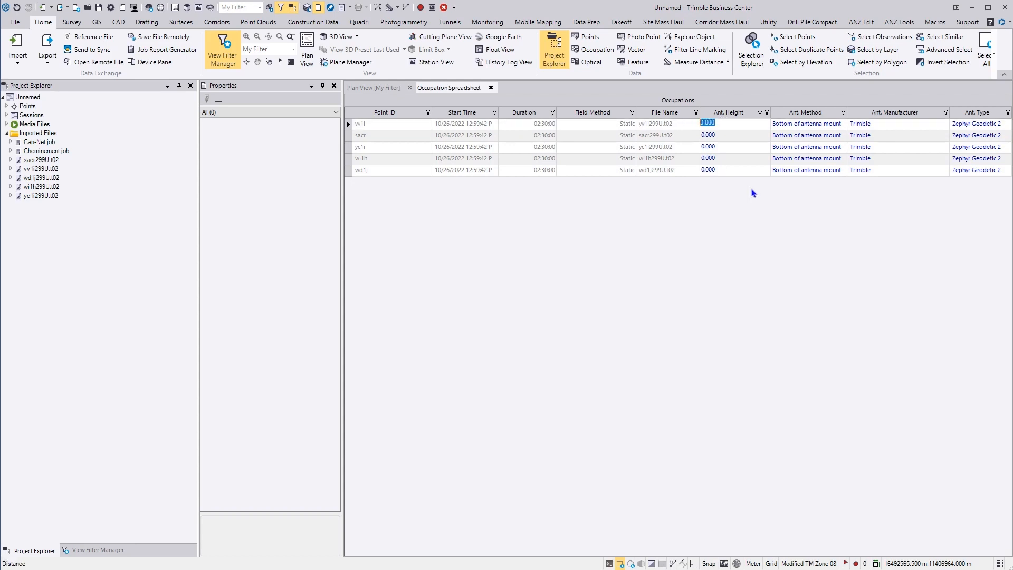
type("2")
key("Return")
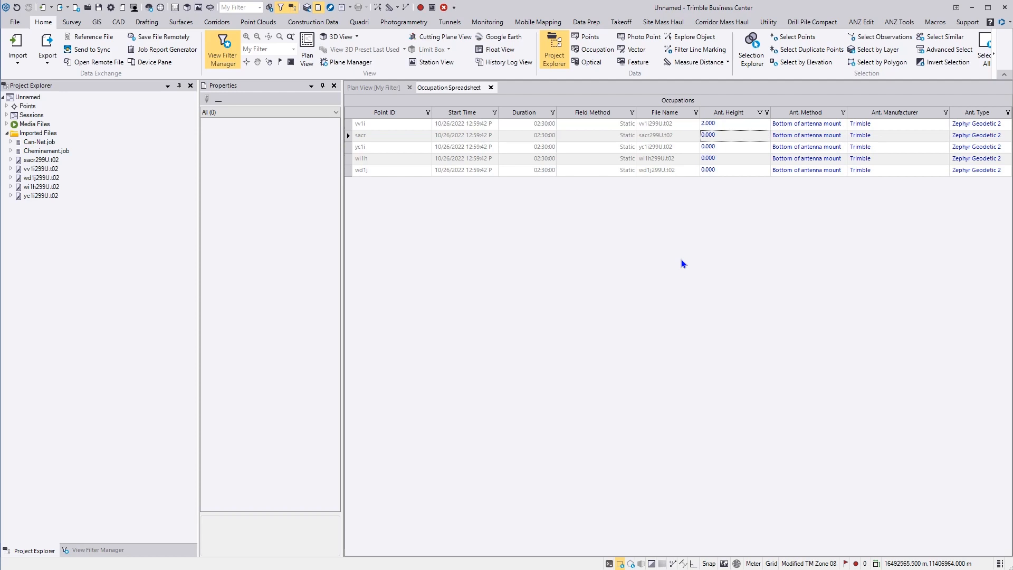
Change the antenna method of occupation vv1i to Lever of V10 extension
left_click(808, 124)
left_click(842, 123)
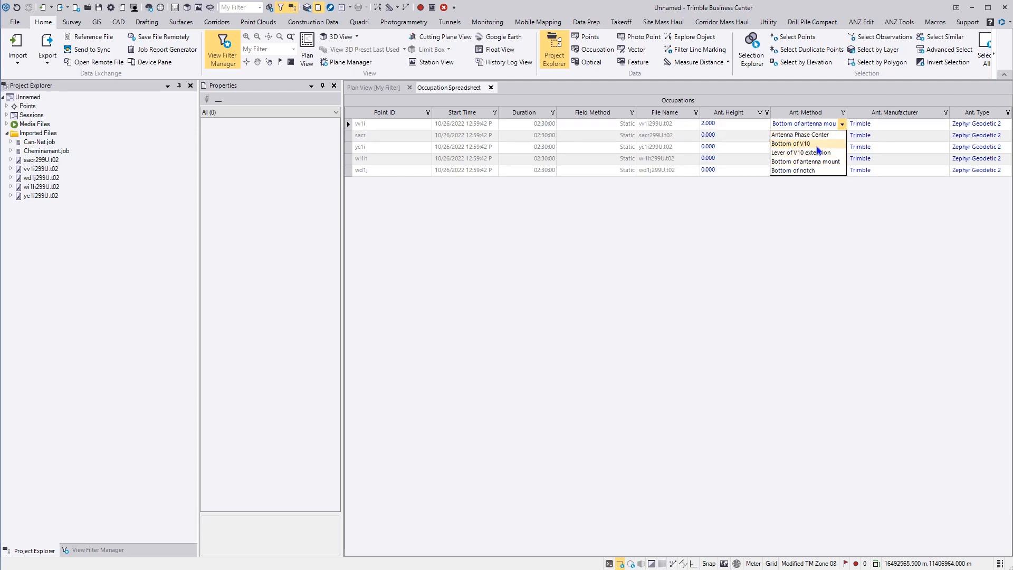
left_click(791, 144)
left_click(803, 150)
left_click(839, 124)
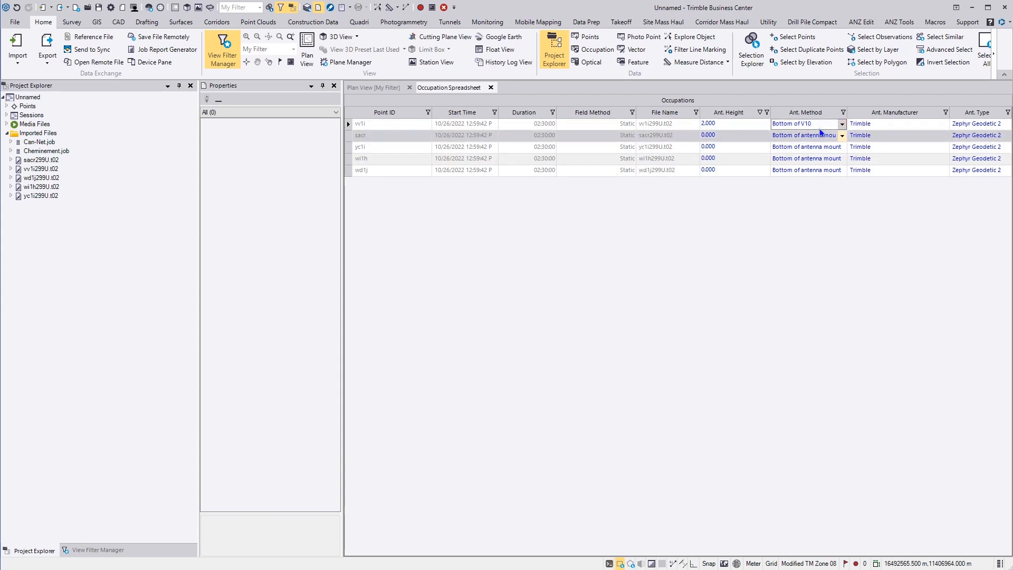
left_click(842, 123)
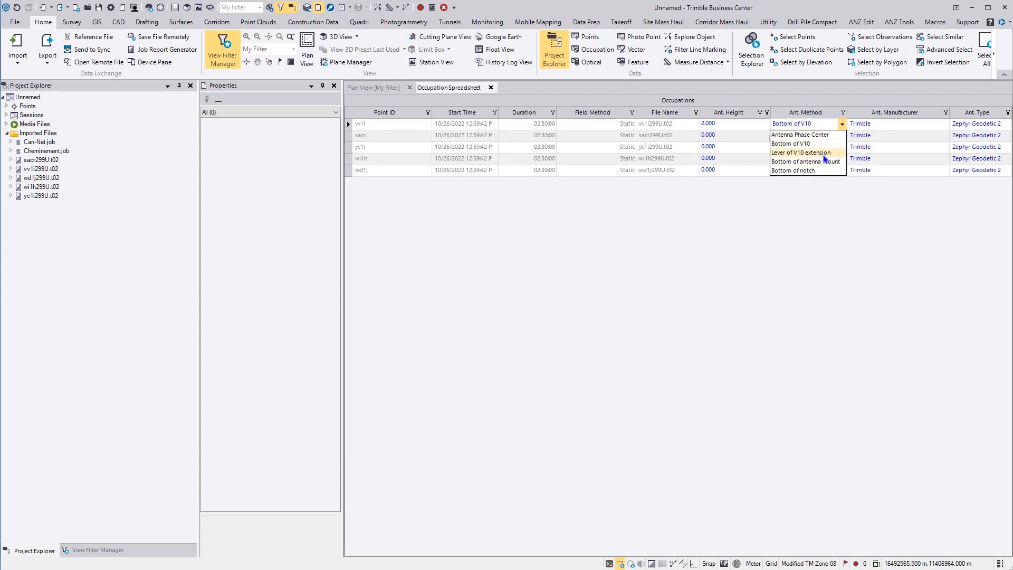
left_click(823, 153)
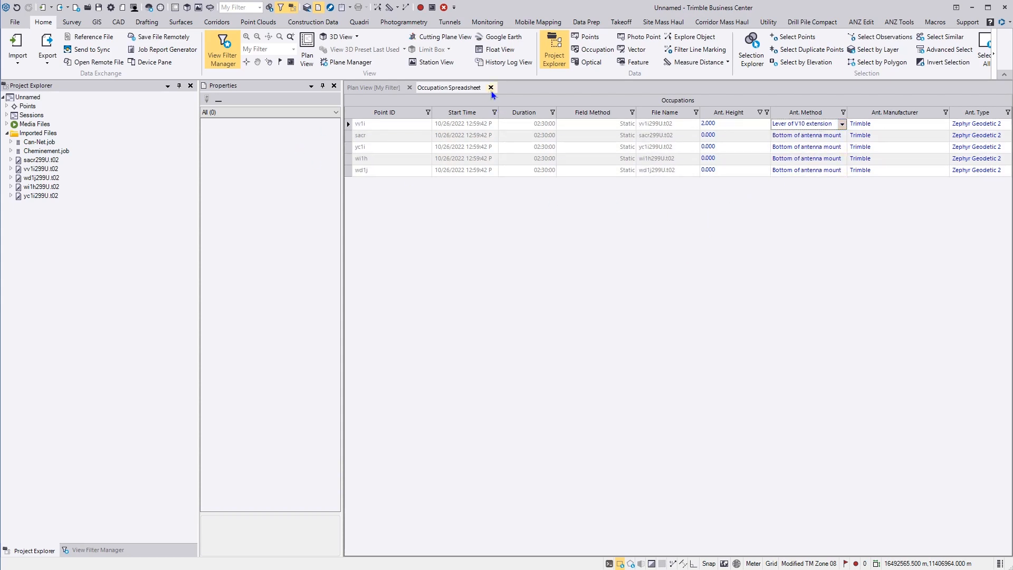
Close the Occupation Spreadsheet, open the Optical Spreadsheet and select total station observations T1 through T11
left_click(490, 89)
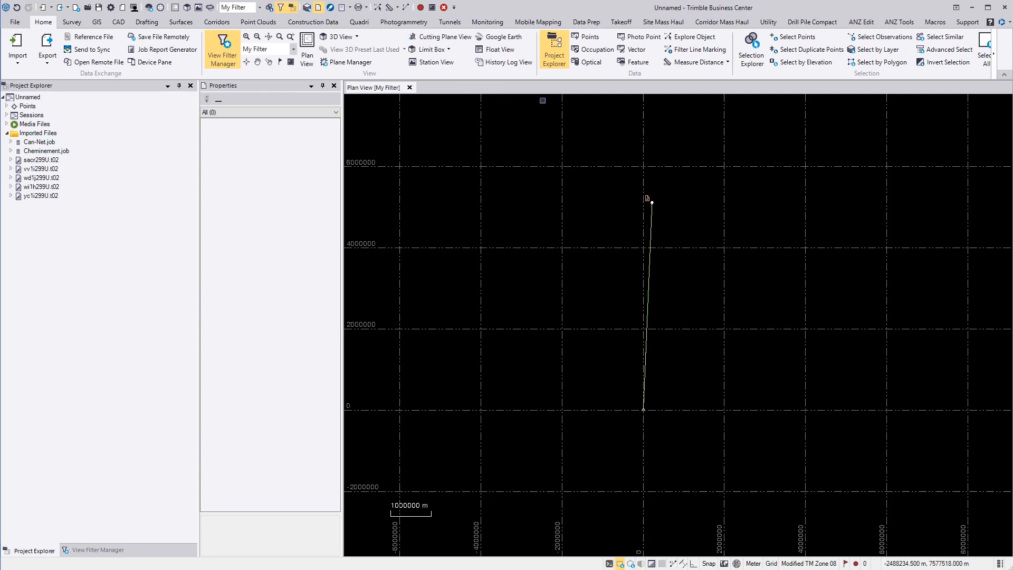
left_click(579, 65)
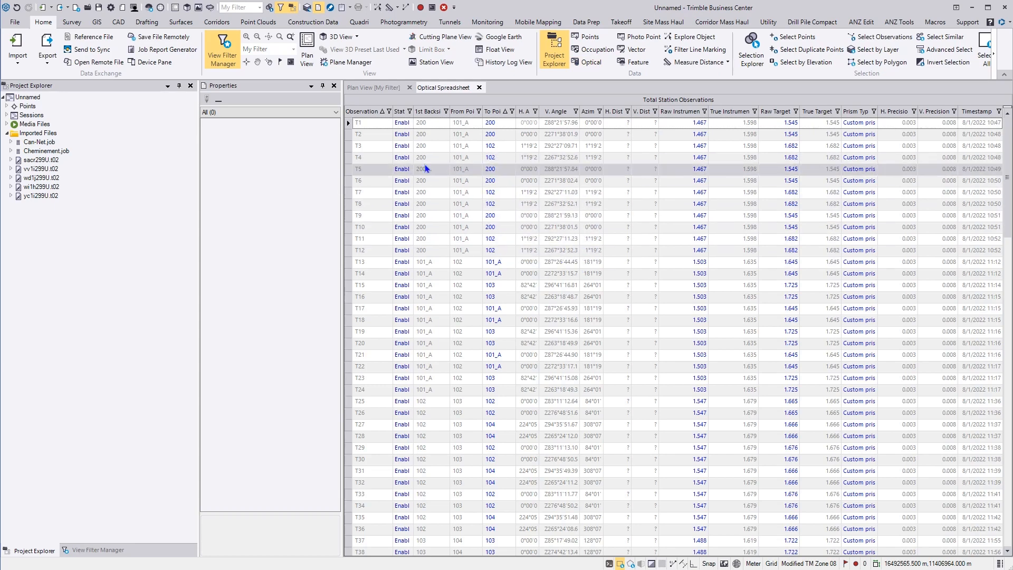
left_click(395, 134)
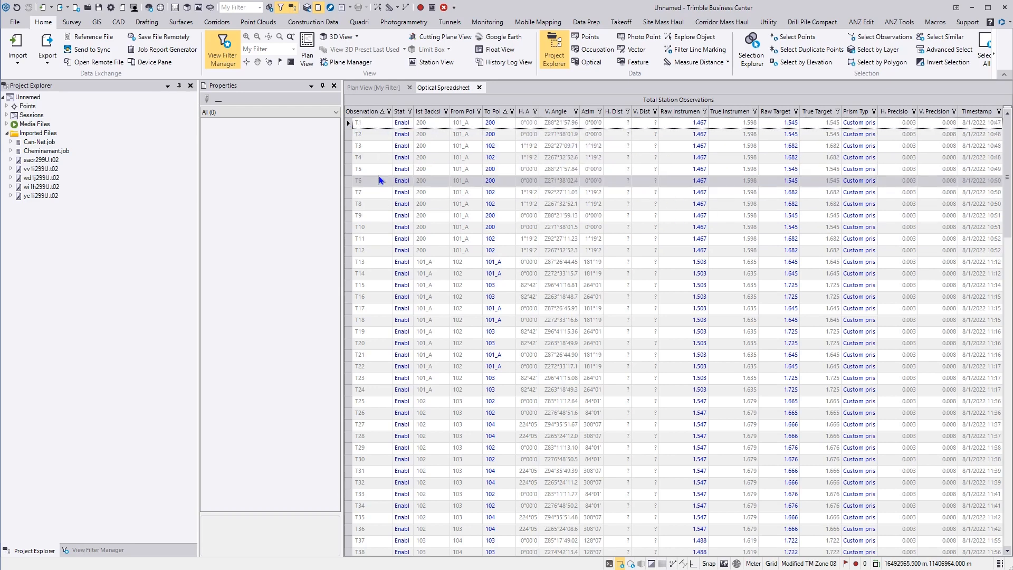
left_click(348, 125)
left_click_drag(348, 124, 347, 237)
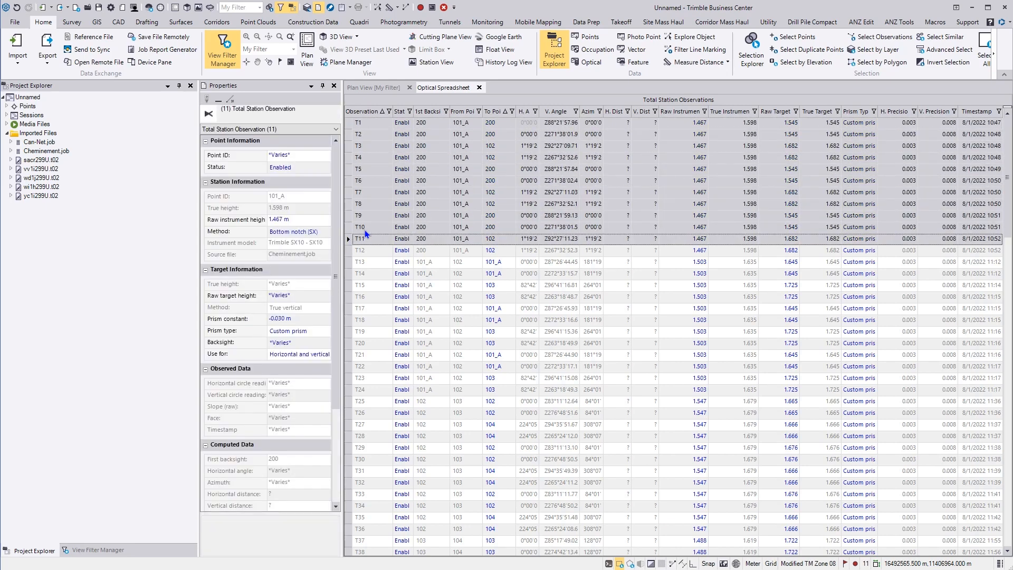
Select the whole range of total station observations from T1 through T160
left_click(349, 125)
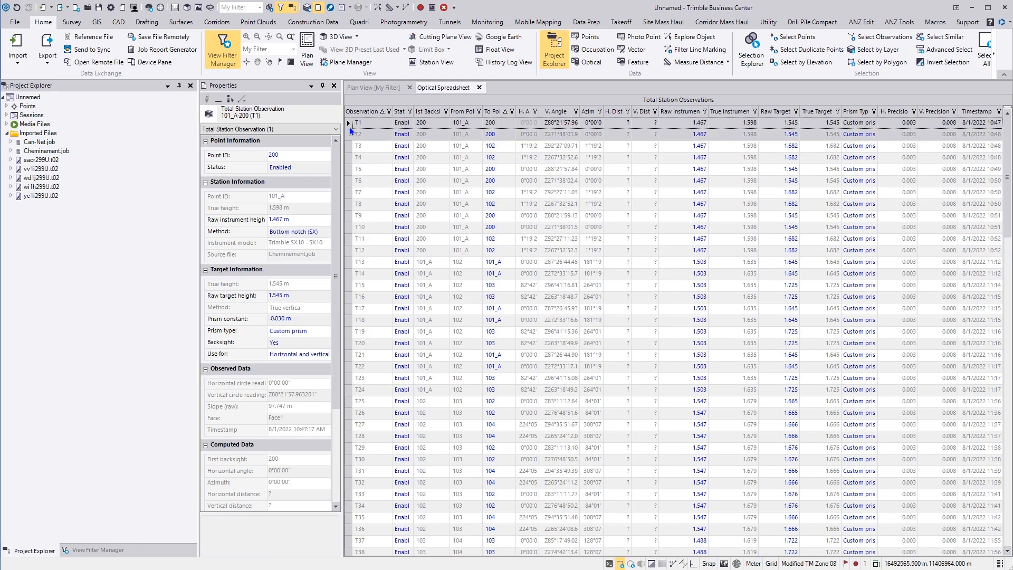
scroll(558, 328, "down", 20)
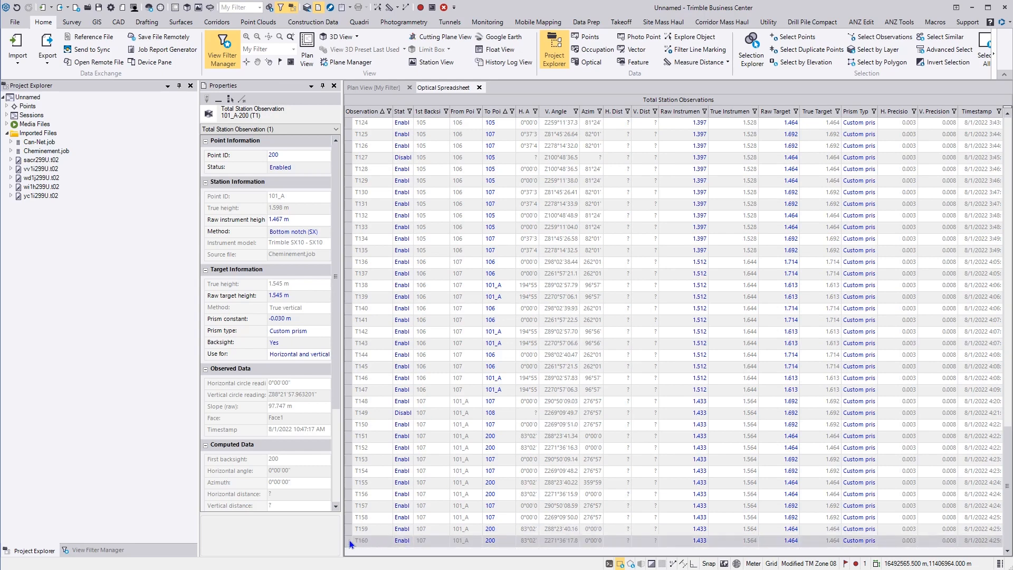
left_click(350, 540)
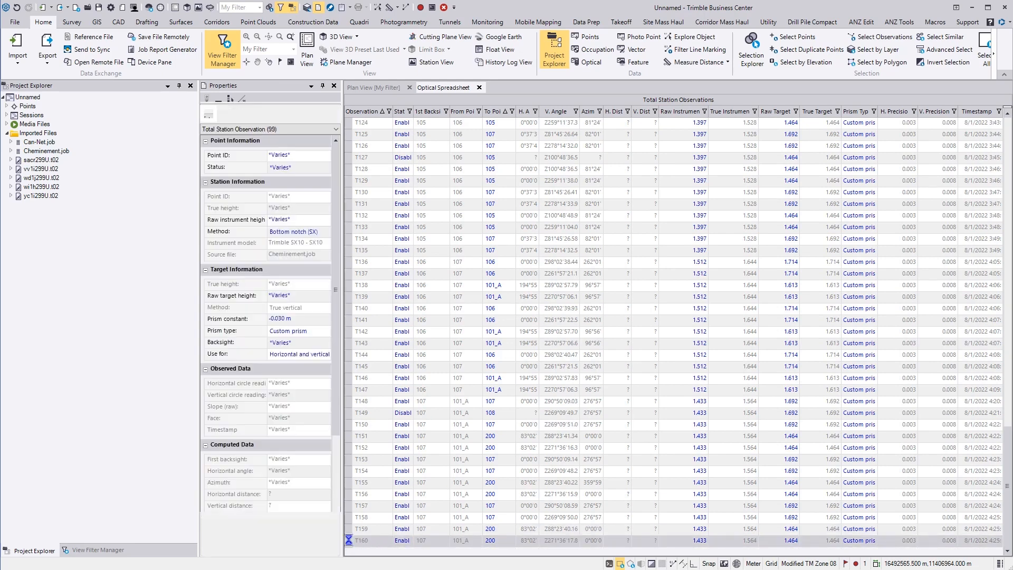
Set the raw target height of the selected total station observations to 2 m and their prism type to Direct Reflex (DR)
scroll(607, 317, "up", 10)
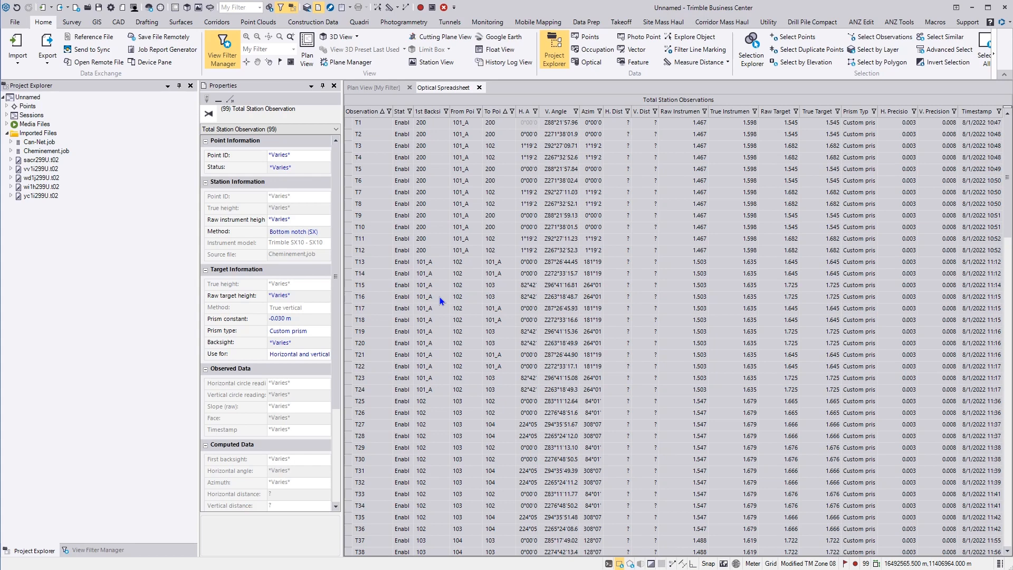
left_click(311, 297)
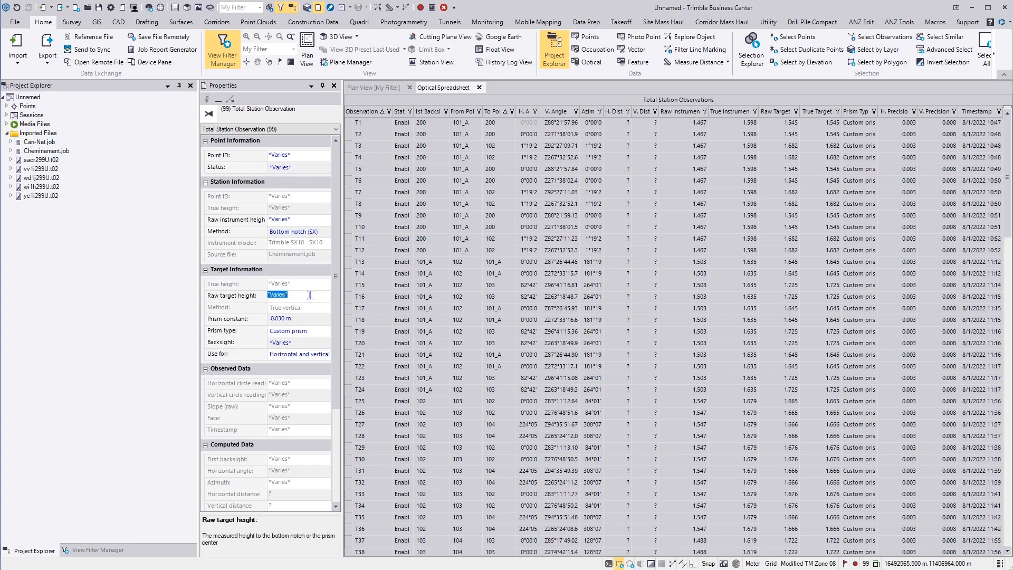
type("2m")
key("Return")
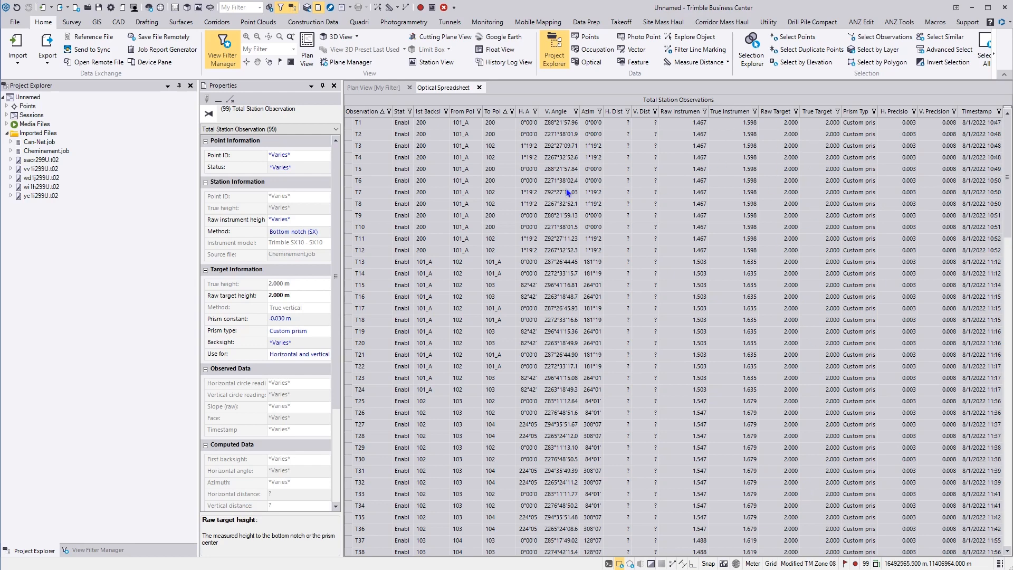
left_click(312, 330)
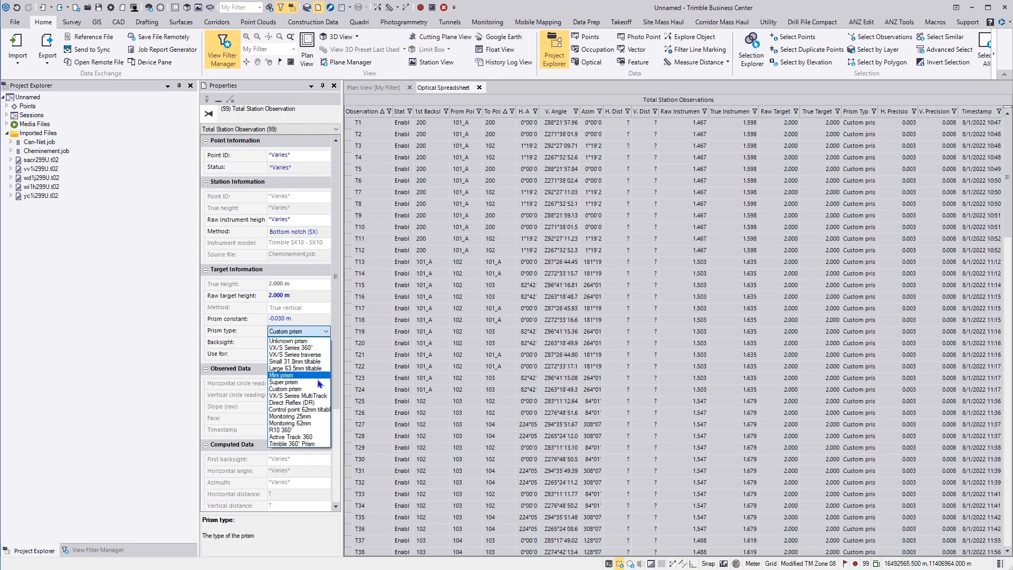
left_click(298, 403)
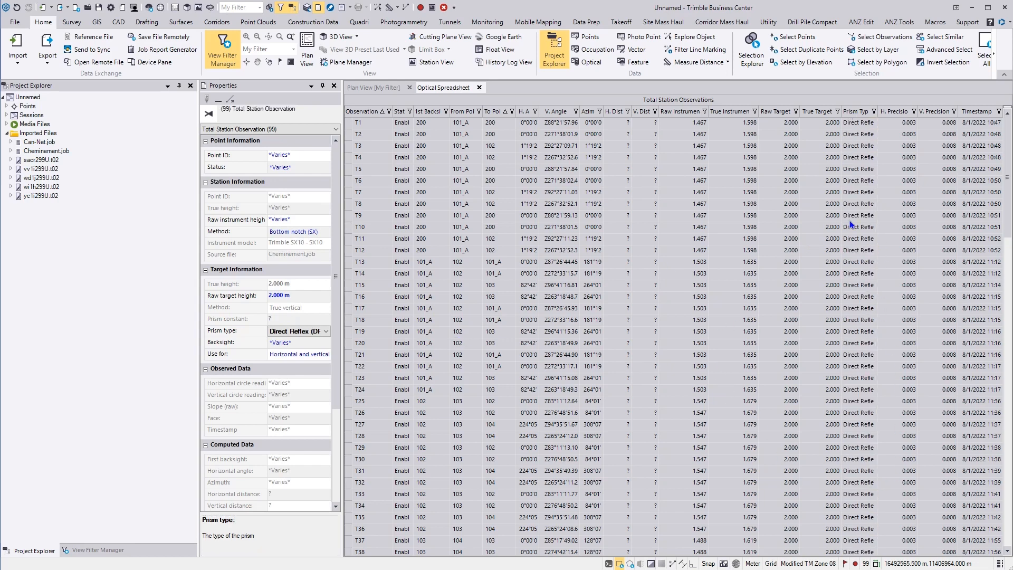
Select only observations T1, T4, T10, T14, T19 and T23 together, and close the Optical Spreadsheet
left_click(349, 125)
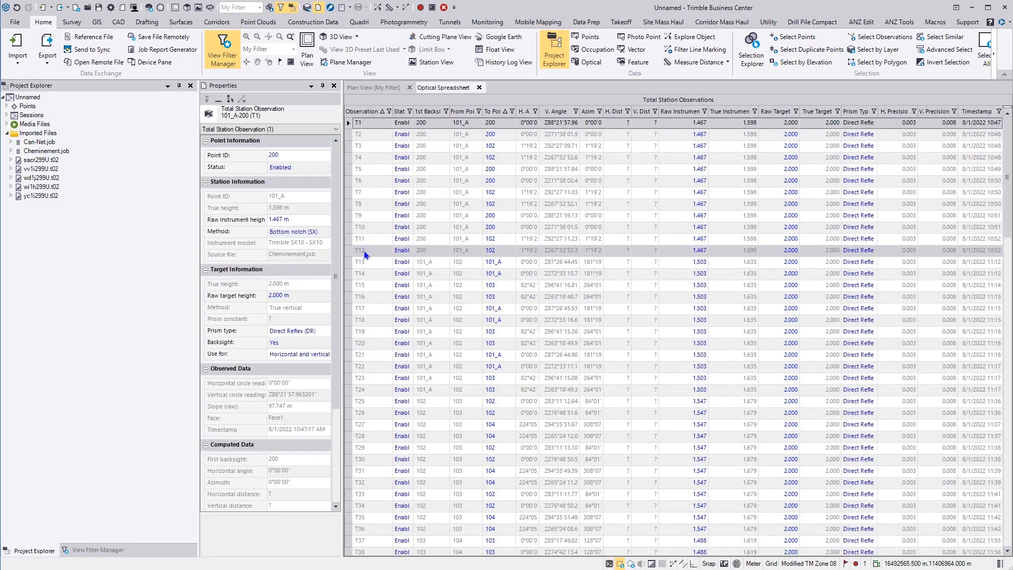
left_click(350, 228, "ctrl")
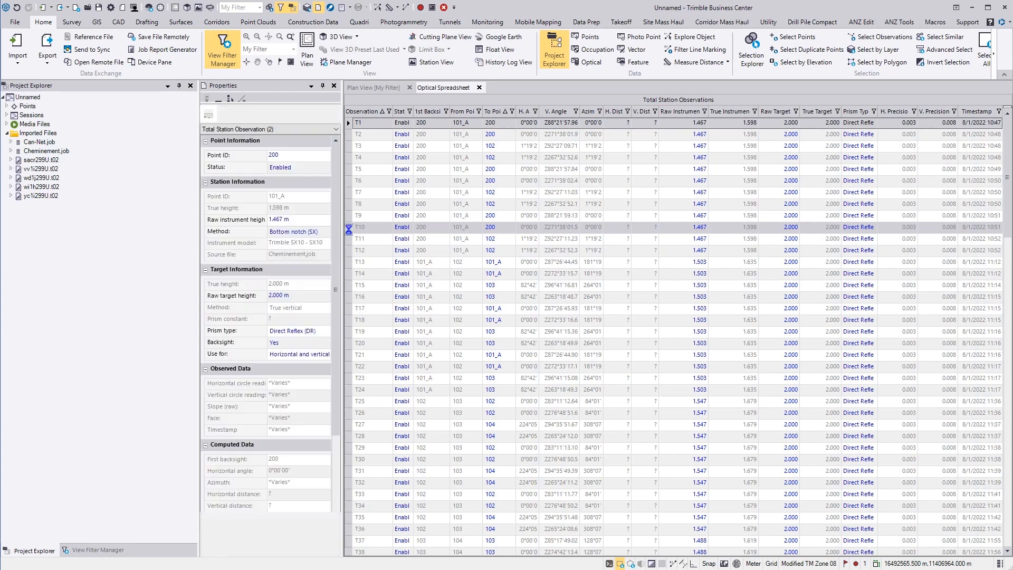
left_click(349, 277, "ctrl")
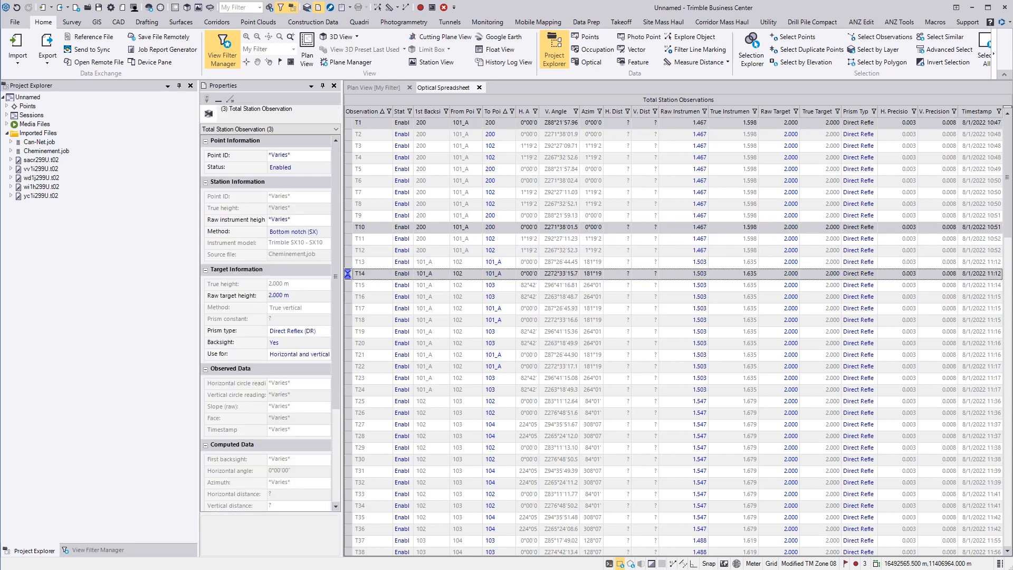
left_click(348, 157, "ctrl")
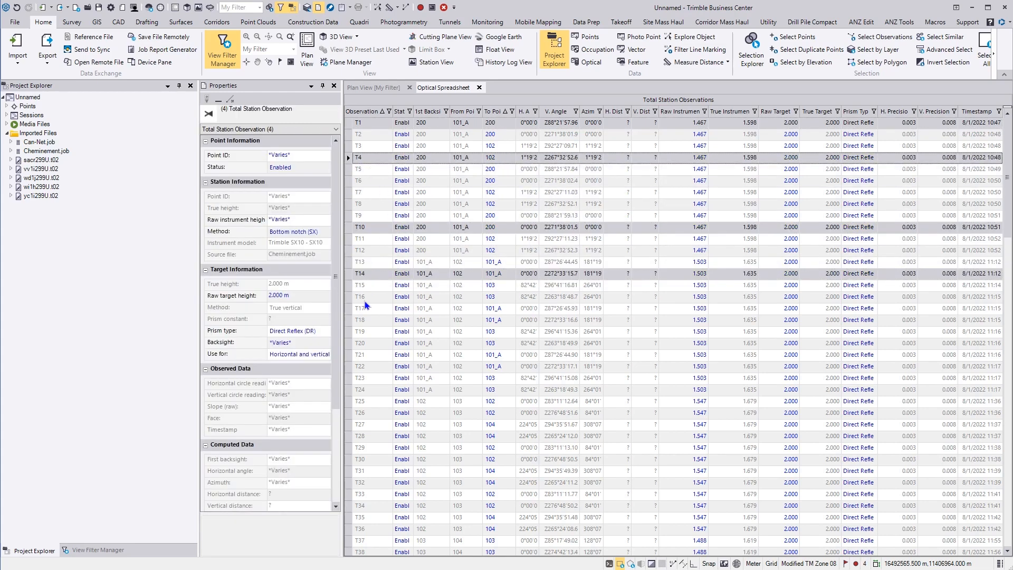
left_click(349, 331, "ctrl")
left_click(350, 379, "ctrl")
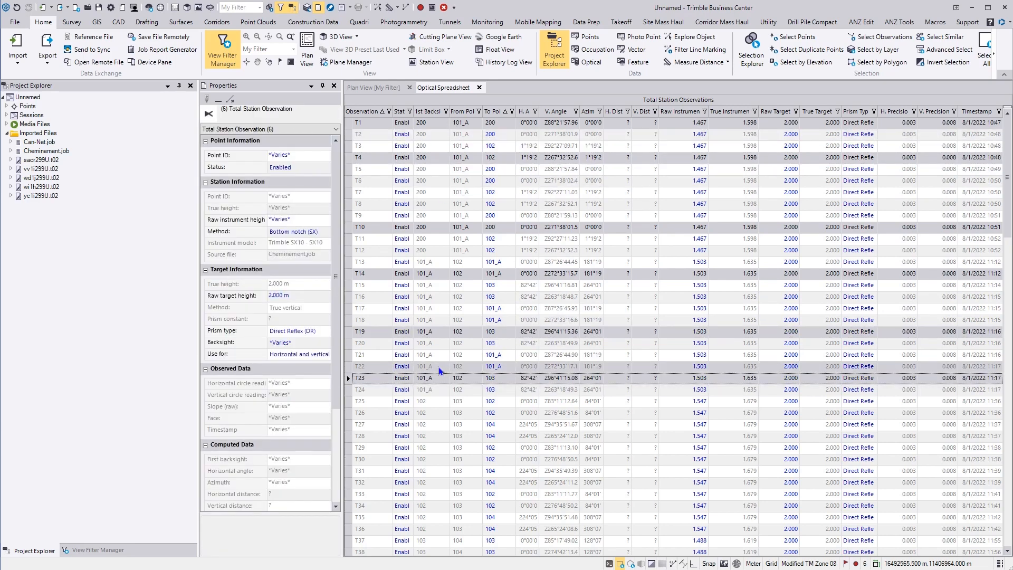
left_click(480, 89)
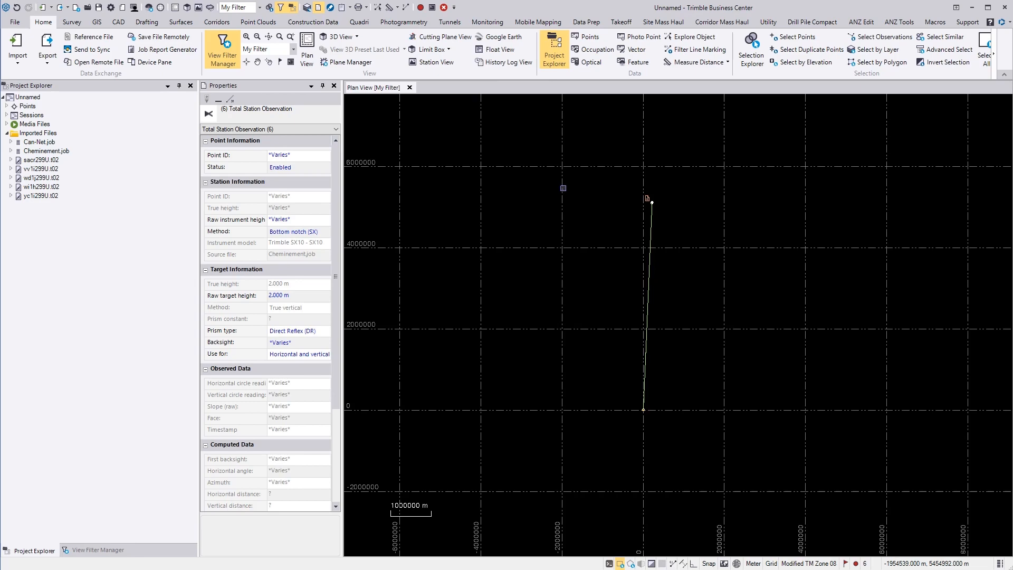
Open the Vector Spreadsheet, set the status of the vectors from V98 down to V81 to Disabled, and close the spreadsheet
left_click(633, 49)
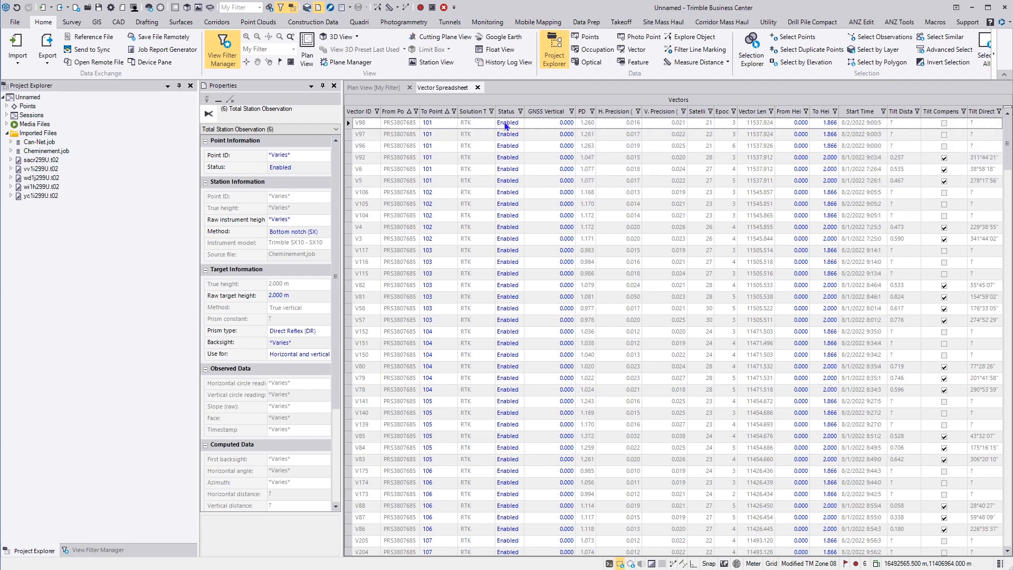
left_click(349, 297, "shift")
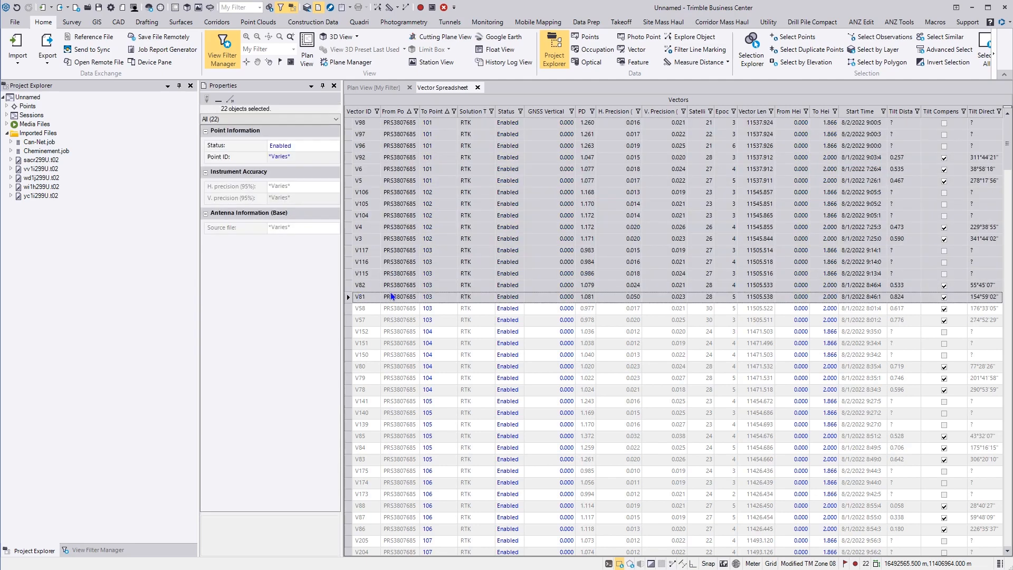
left_click(309, 148)
left_click(281, 163)
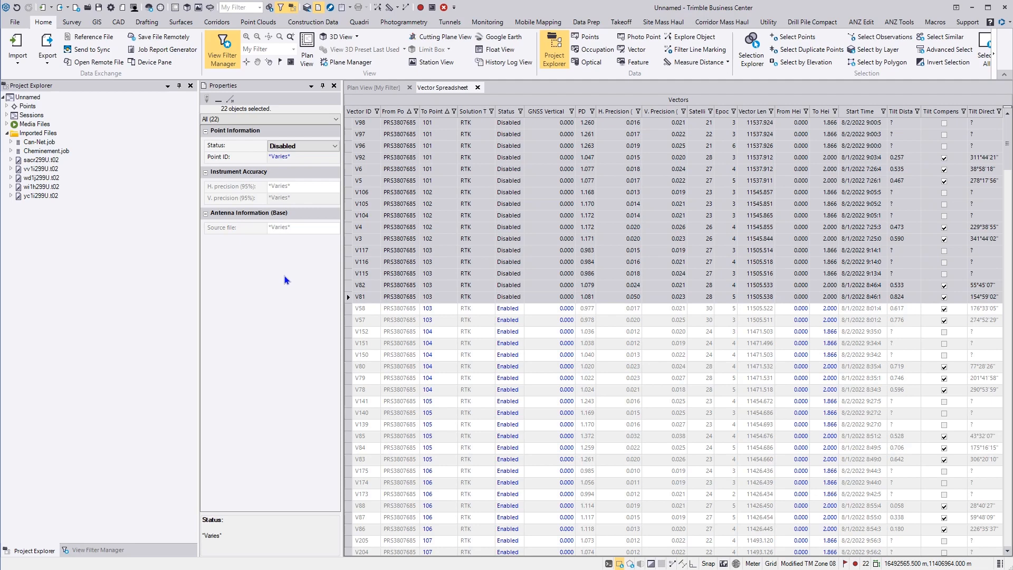
left_click(547, 310)
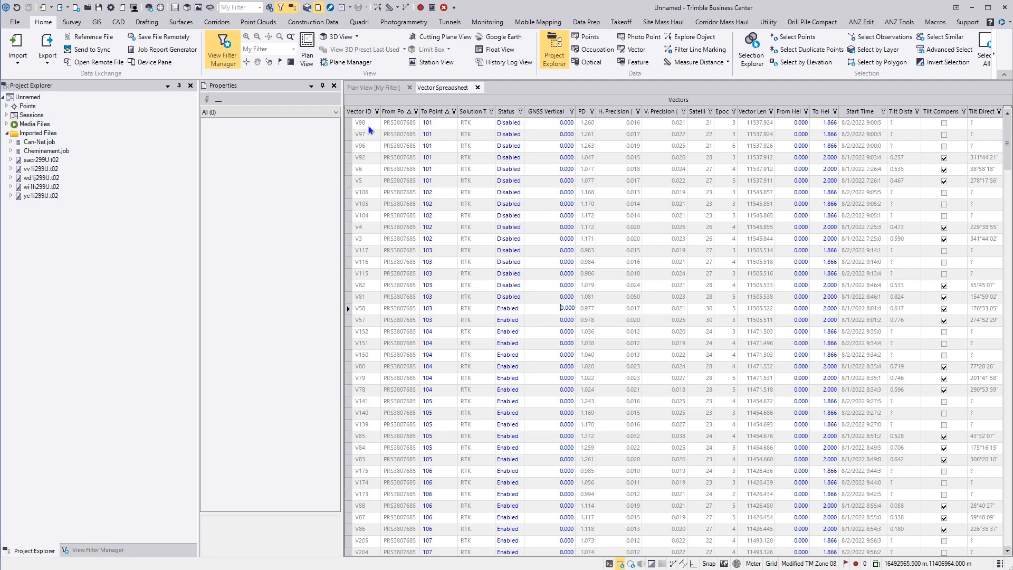
left_click(478, 87)
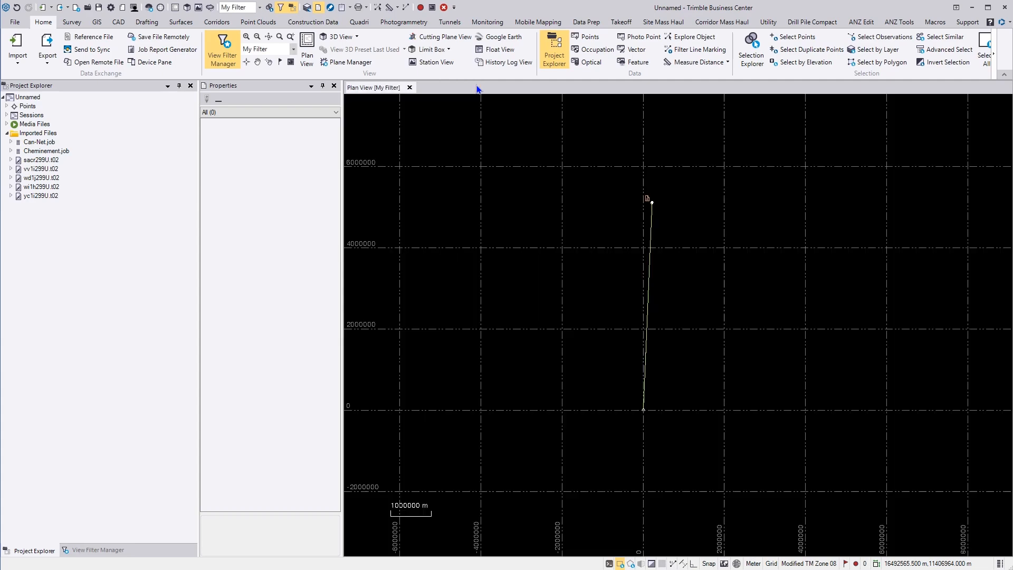